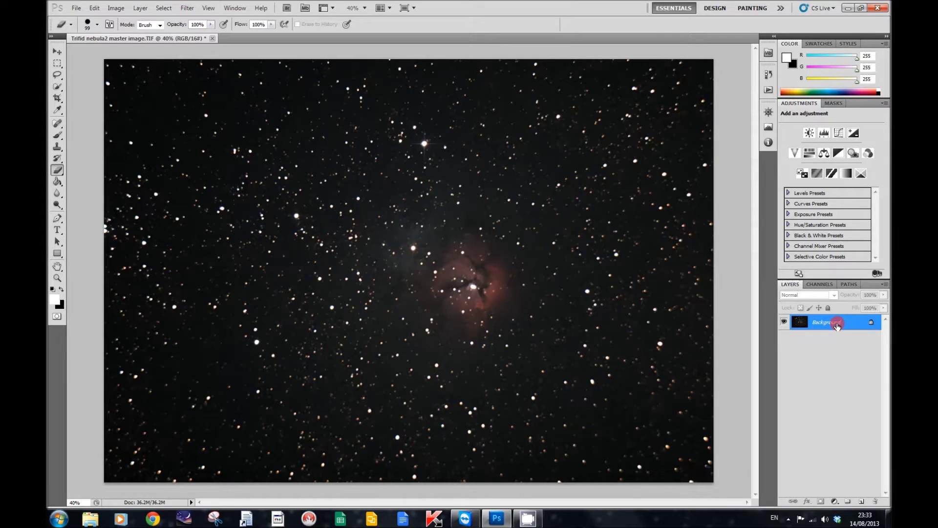
Duplicate the Background layer and select the bright stars using Color Range set to Highlights.
drag(837, 327, 862, 500)
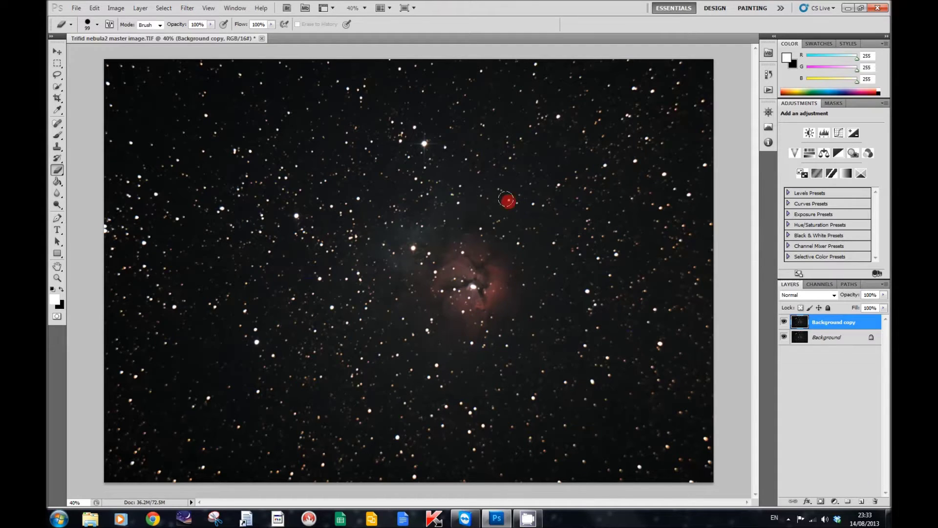
click(164, 9)
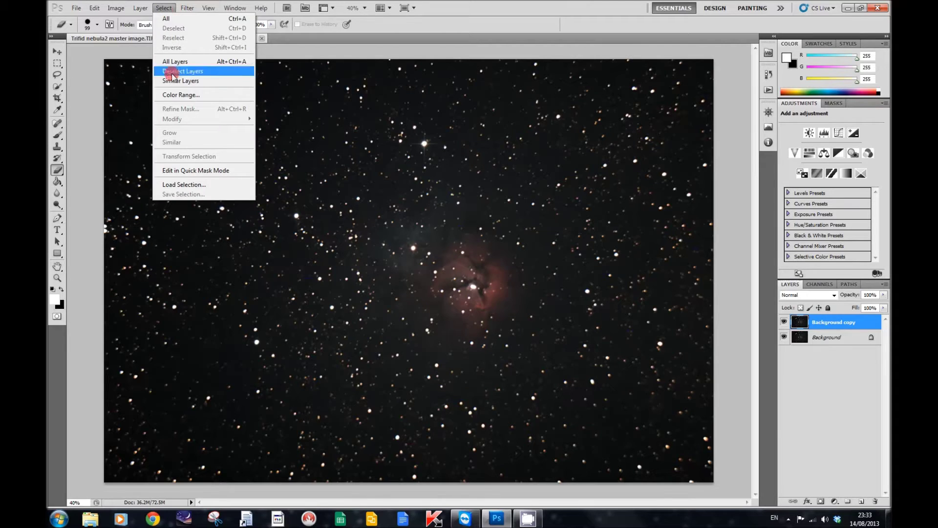
click(179, 96)
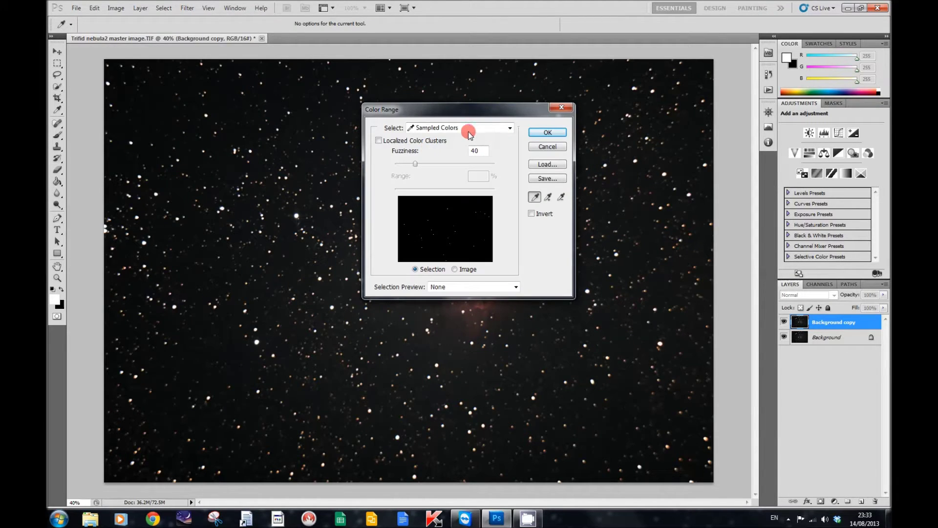
click(510, 128)
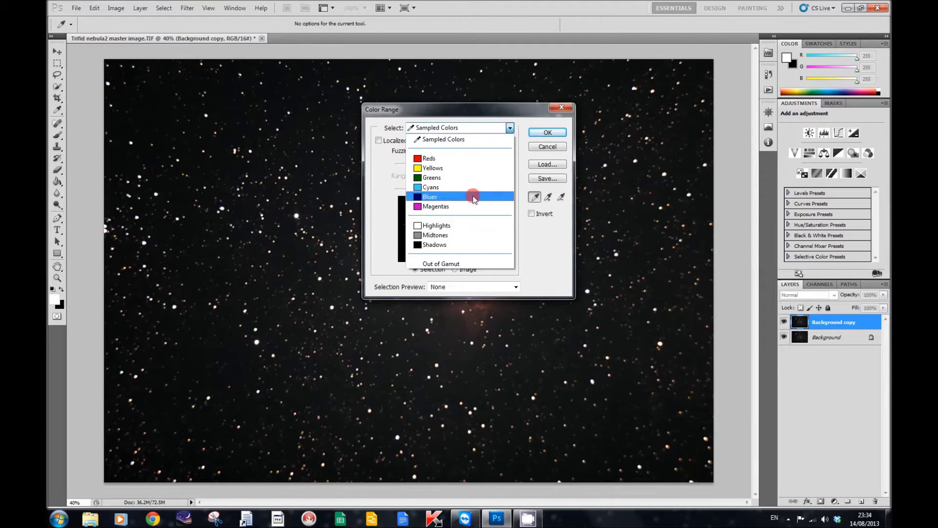
click(450, 225)
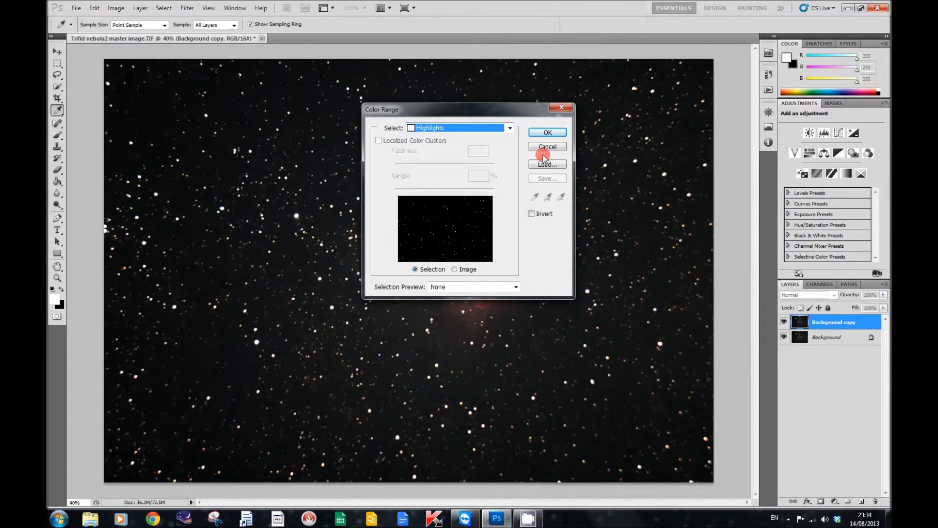
click(548, 133)
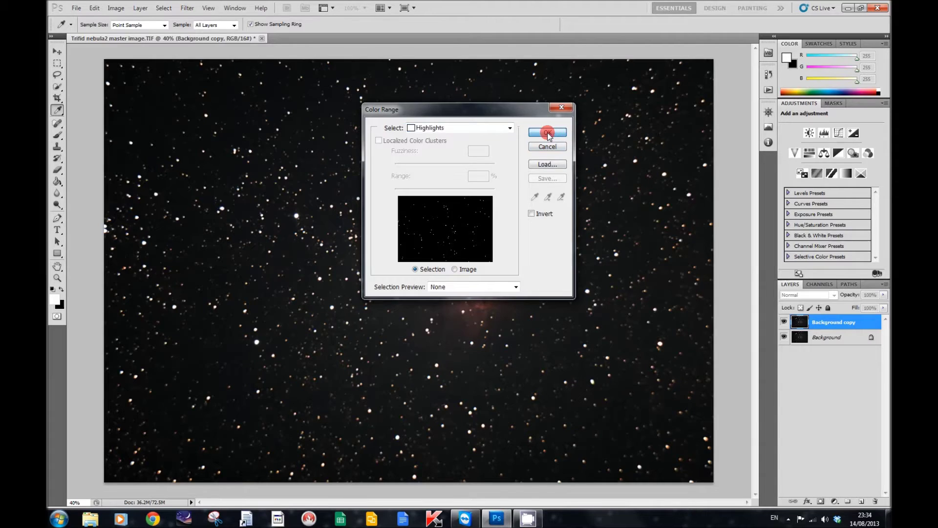
key(e)
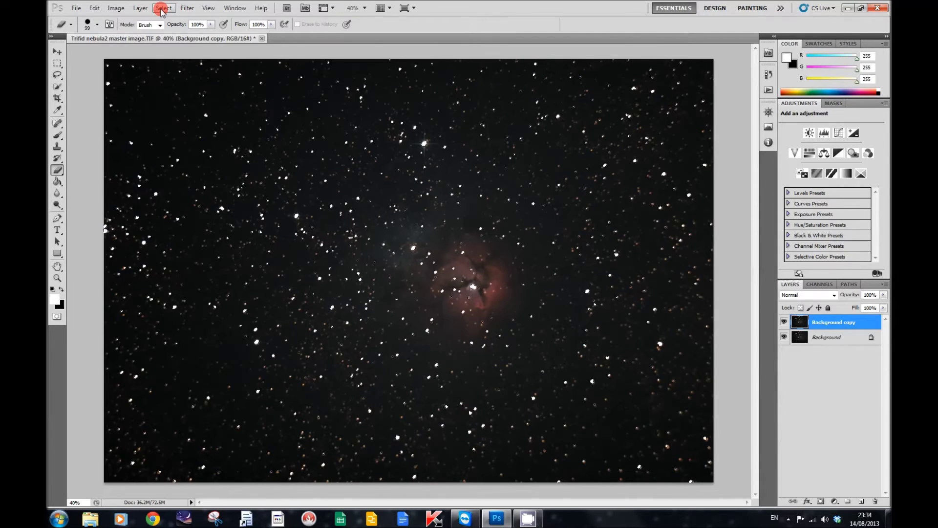
Expand the highlights star selection with Select > Modify > Expand.
click(162, 10)
mouse_move(184, 119)
click(305, 140)
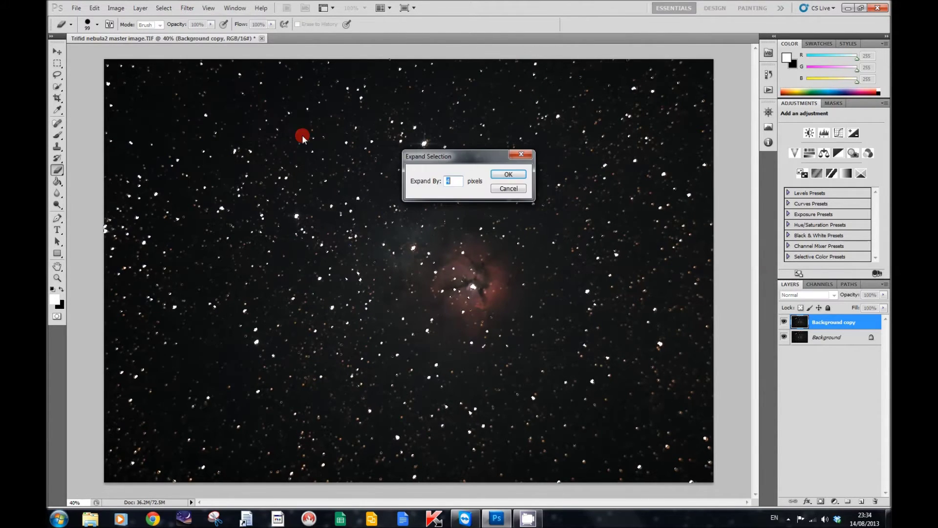
click(507, 176)
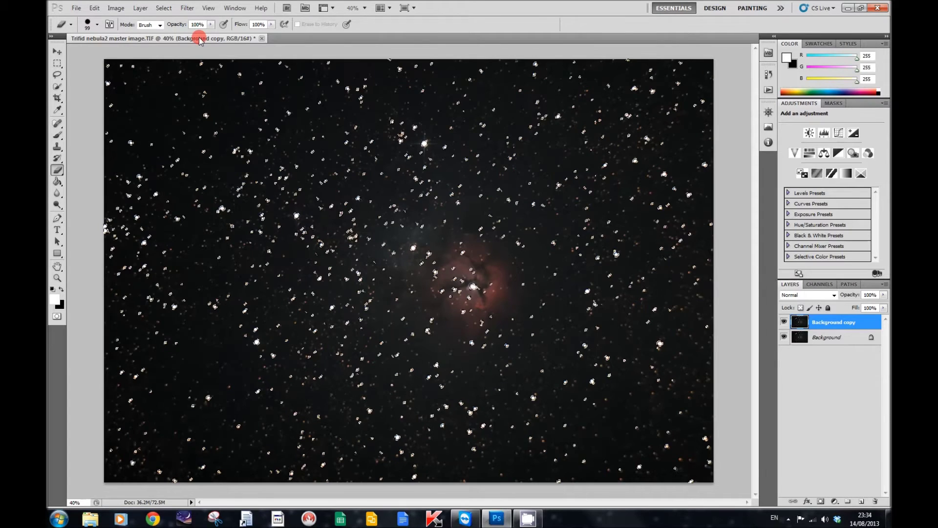
Feather the star selection by 2 pixels and hide its outline.
click(164, 8)
mouse_move(178, 120)
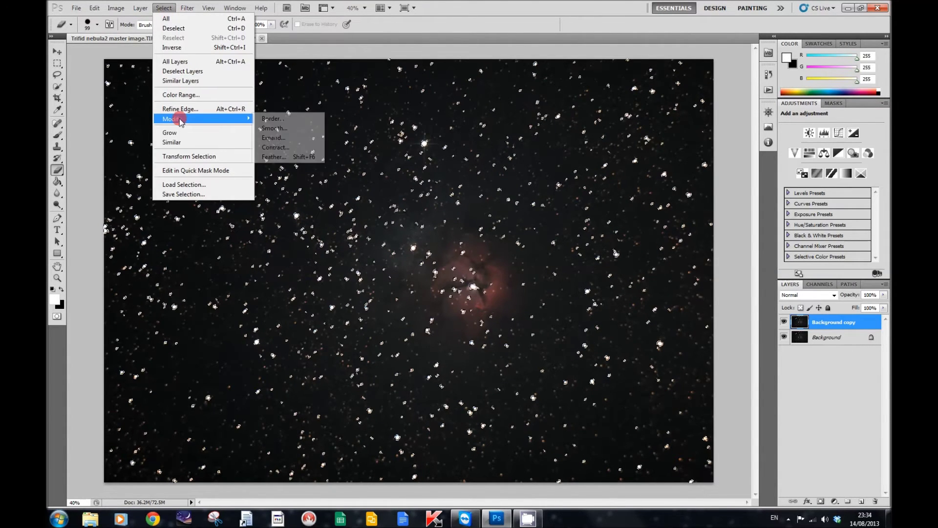
click(286, 157)
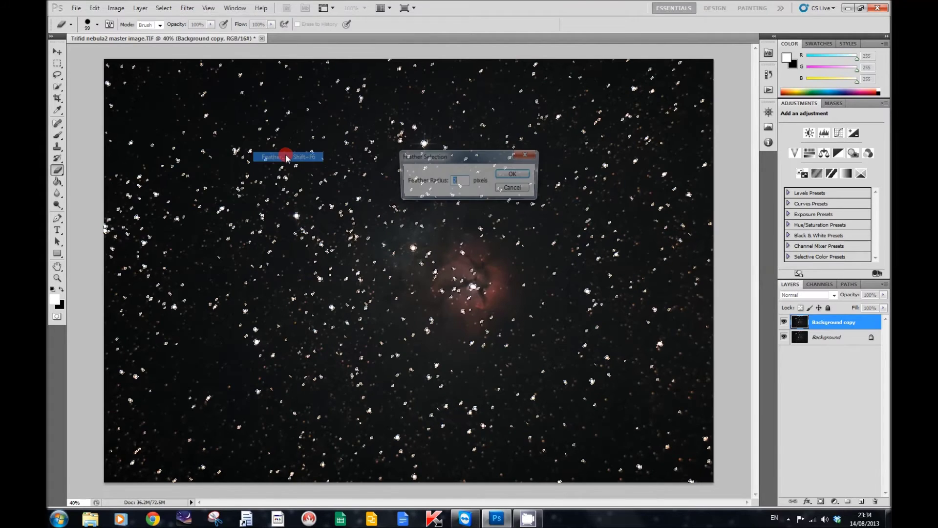
click(507, 176)
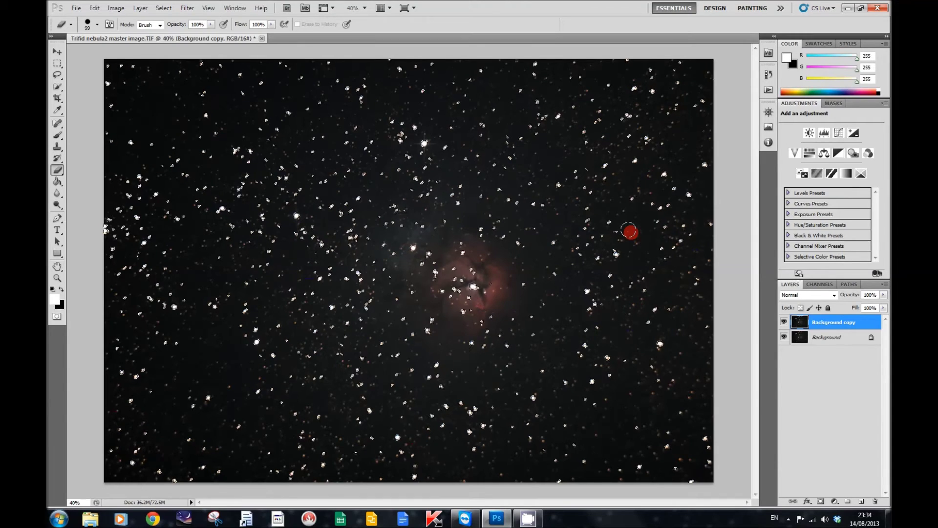
key(ctrl+z)
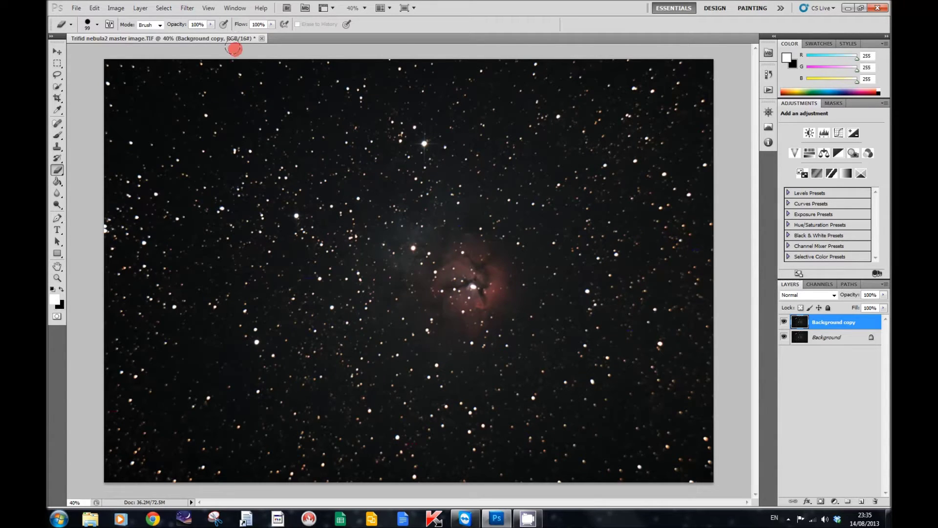
click(187, 8)
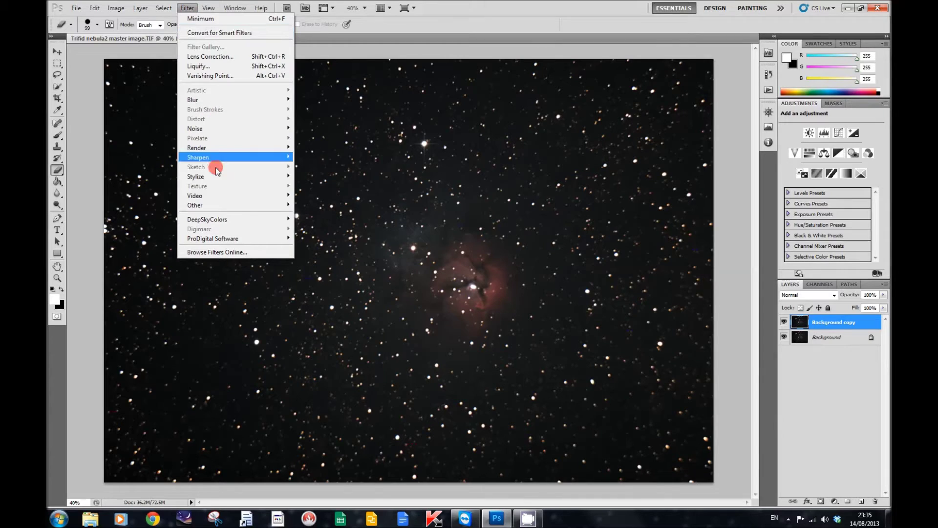
mouse_move(221, 206)
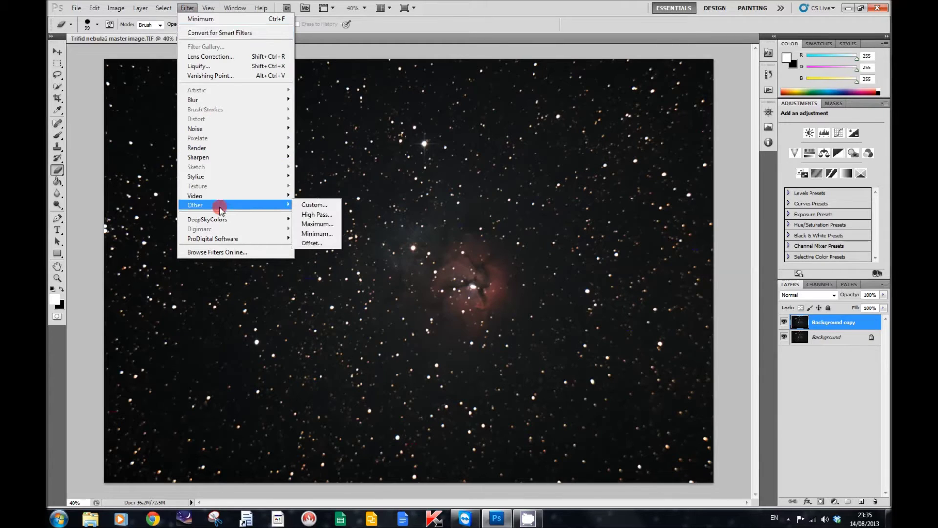
click(332, 234)
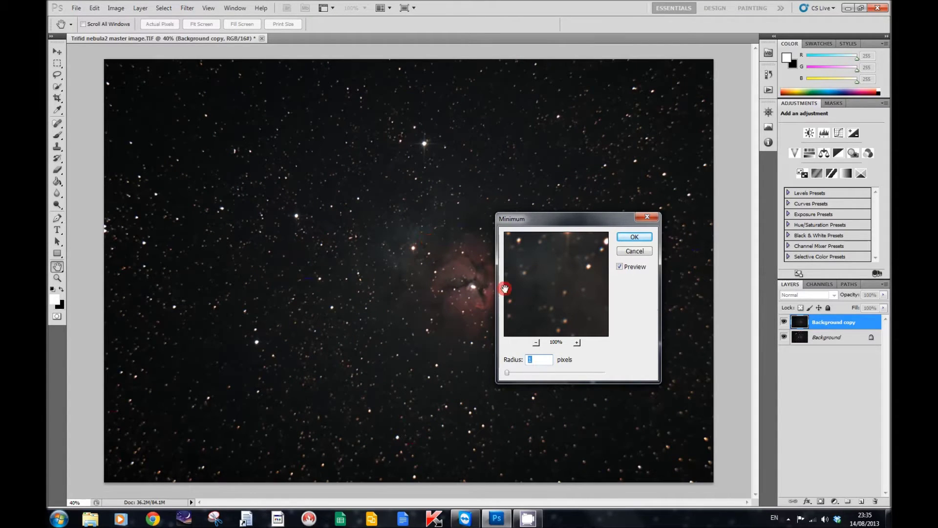
click(530, 362)
click(634, 238)
key(e)
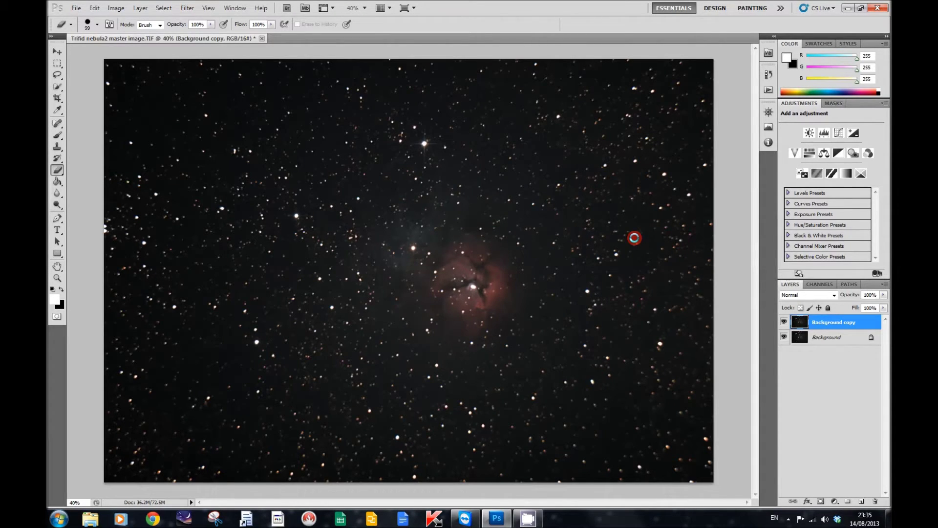
click(632, 344)
Leave Fade Minimum unused and restore the previous star selection.
click(561, 315)
click(96, 8)
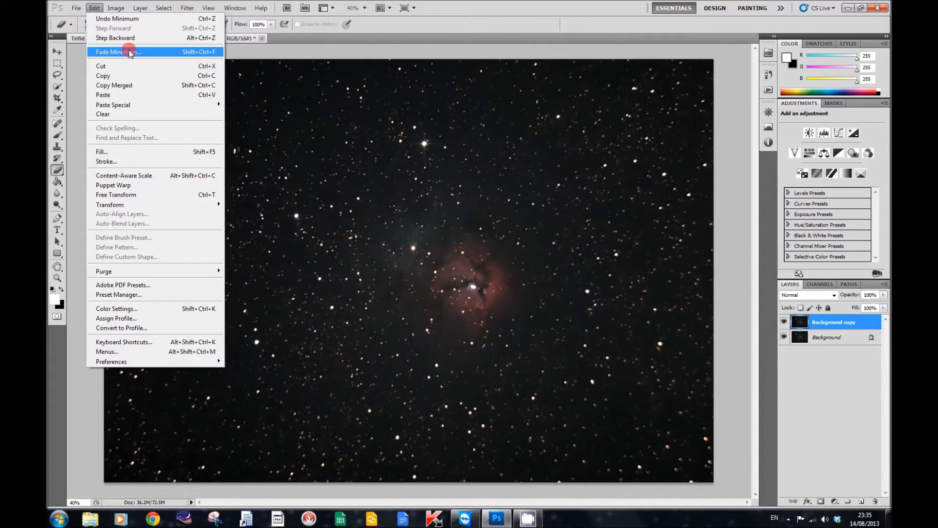
click(432, 27)
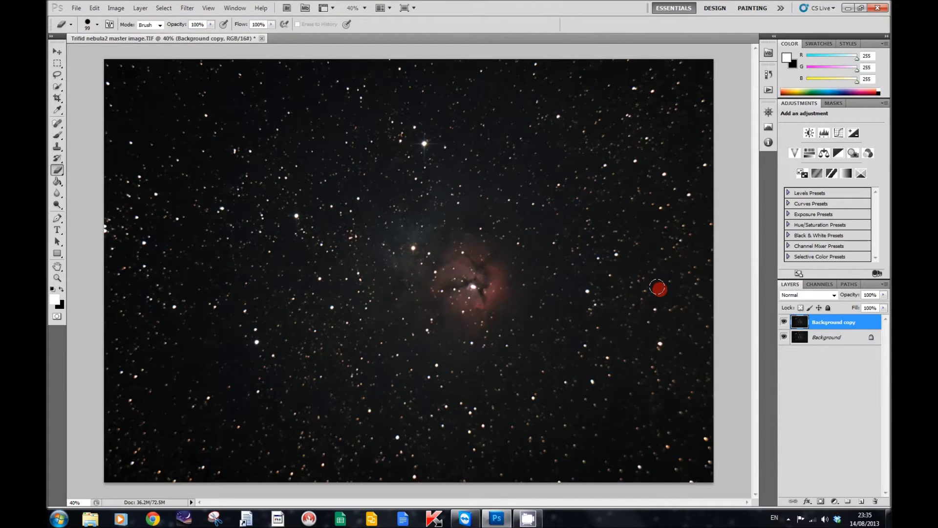
key(ctrl+alt+2)
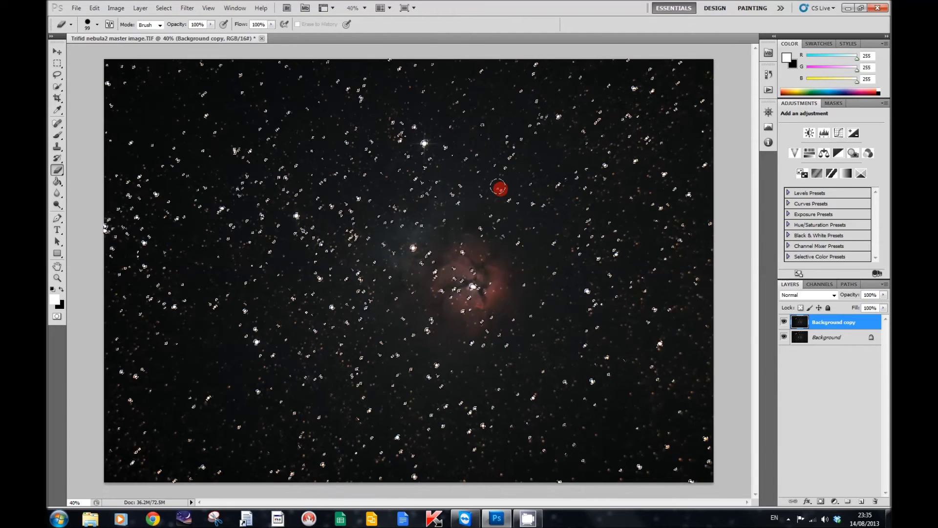
Copy the selected stars to a new Layer 1 and hide the lower layers to view it alone.
key(ctrl+j)
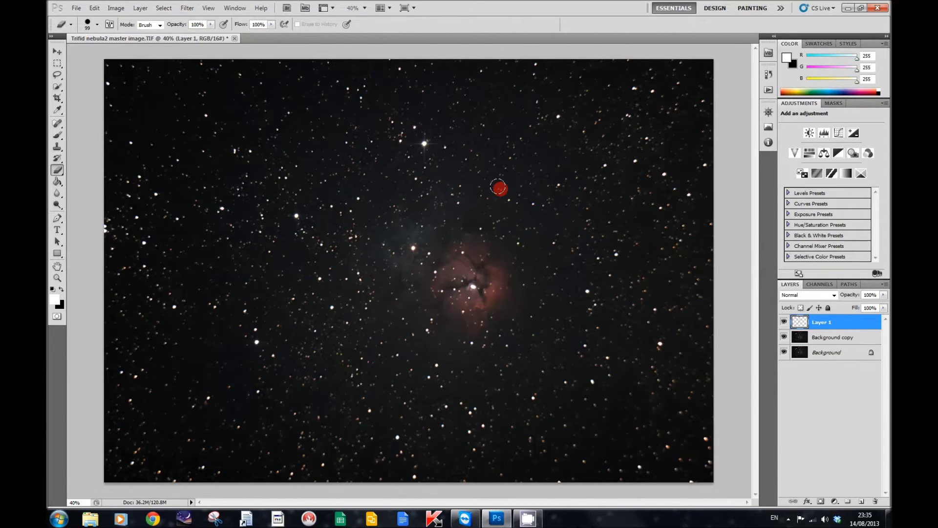
click(837, 324)
click(784, 338)
click(785, 352)
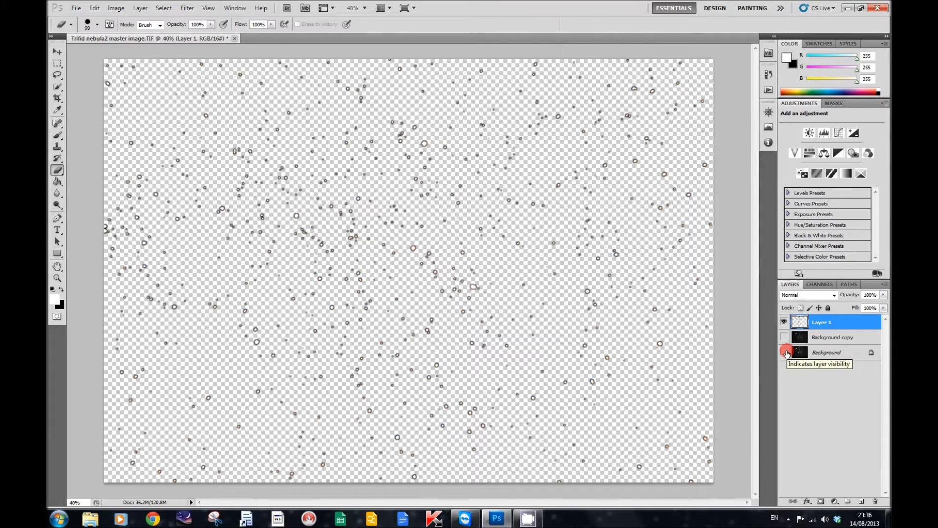
click(785, 353)
click(784, 337)
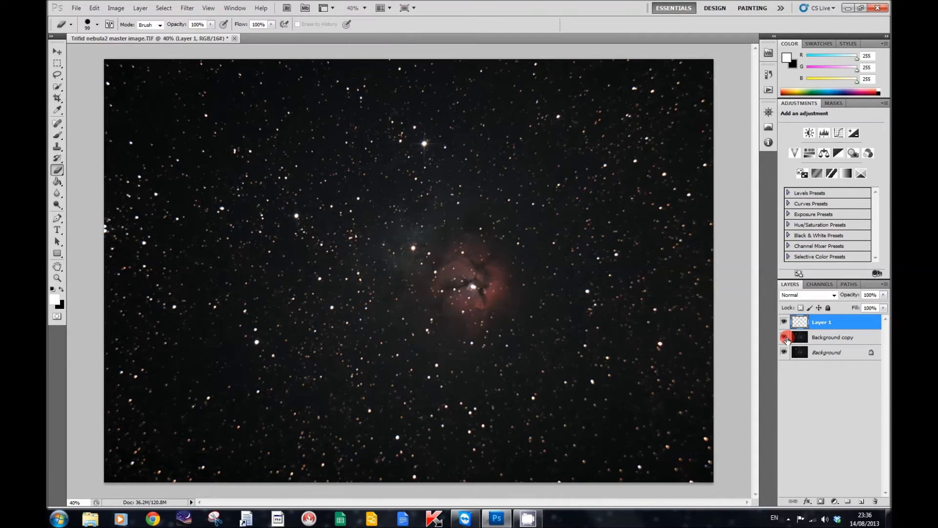
click(786, 338)
click(784, 352)
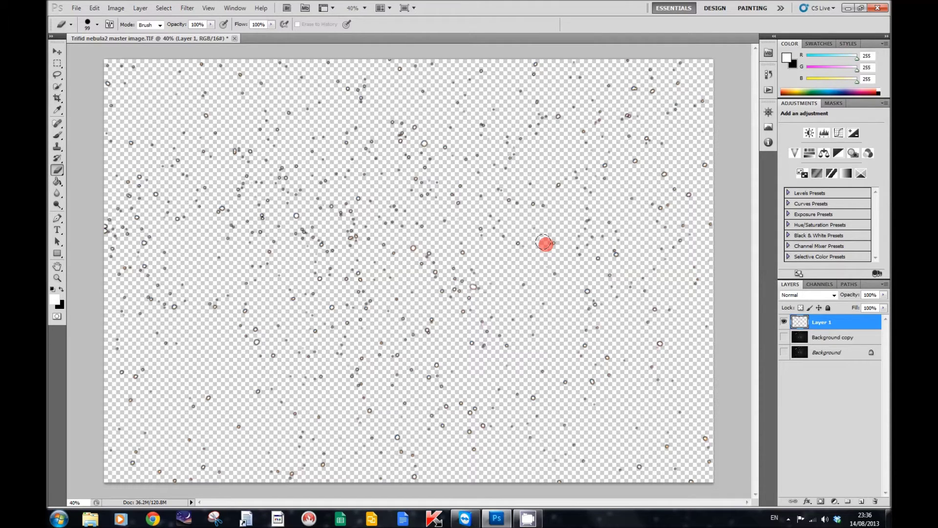
click(785, 337)
click(784, 352)
Select Background copy, compare Layer 1 on its own, then make all layers visible again.
click(823, 339)
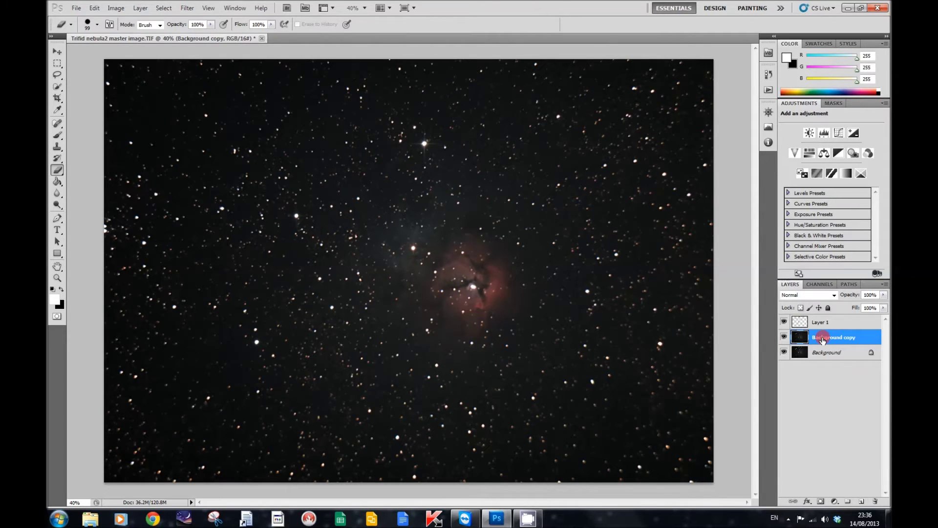
click(784, 321)
click(784, 352)
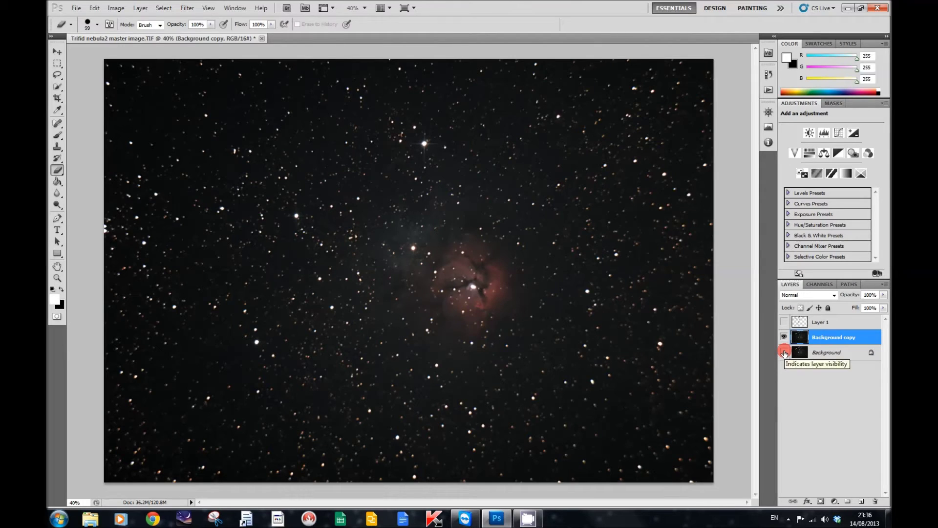
click(784, 338)
click(785, 352)
click(784, 322)
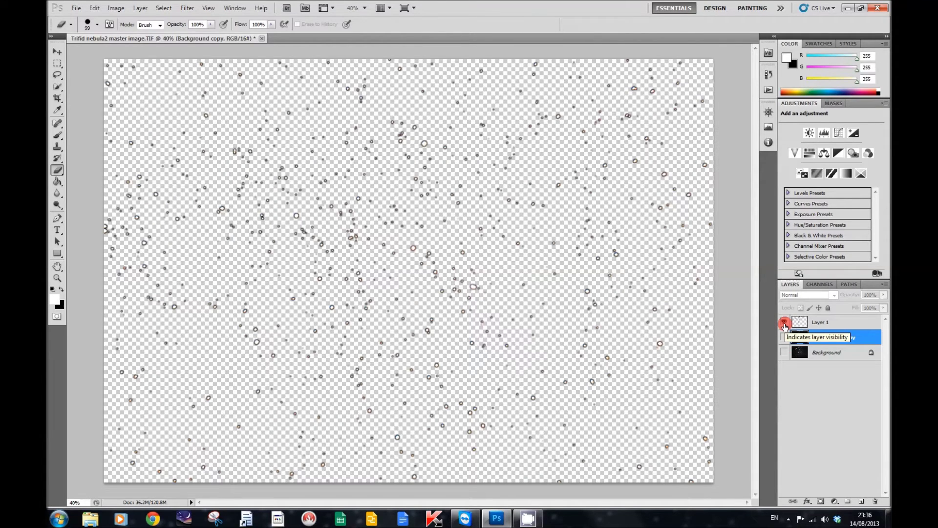
click(785, 337)
click(785, 352)
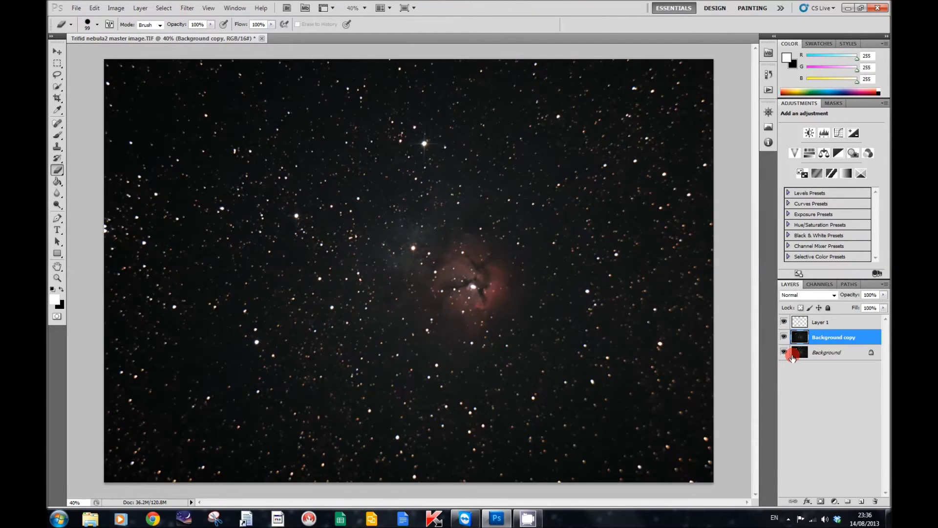
click(828, 336)
Delete the old Background copy layer and create a fresh duplicate of Background.
right_click(828, 338)
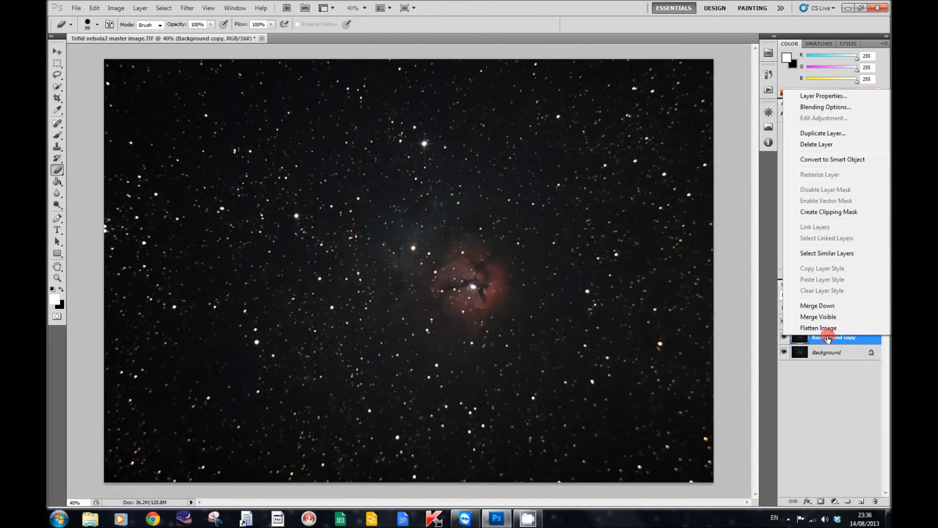
click(825, 145)
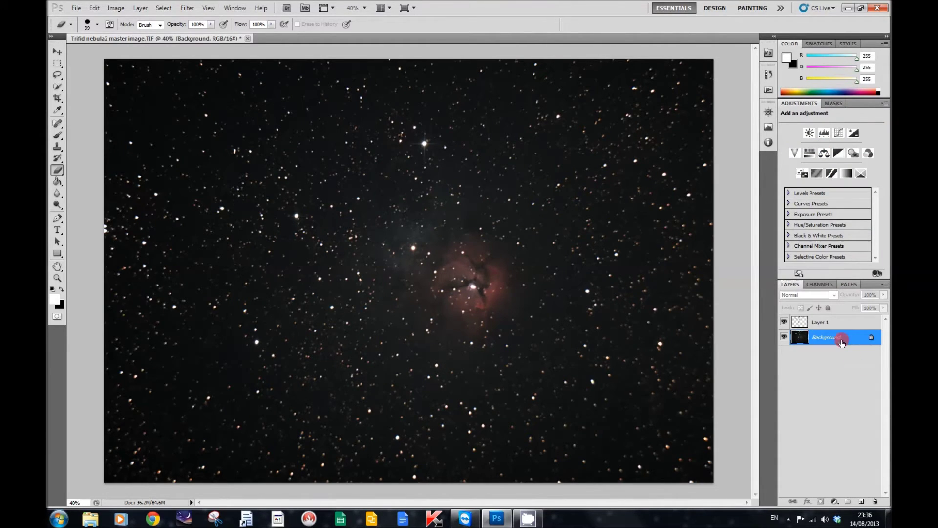
drag(841, 341, 862, 501)
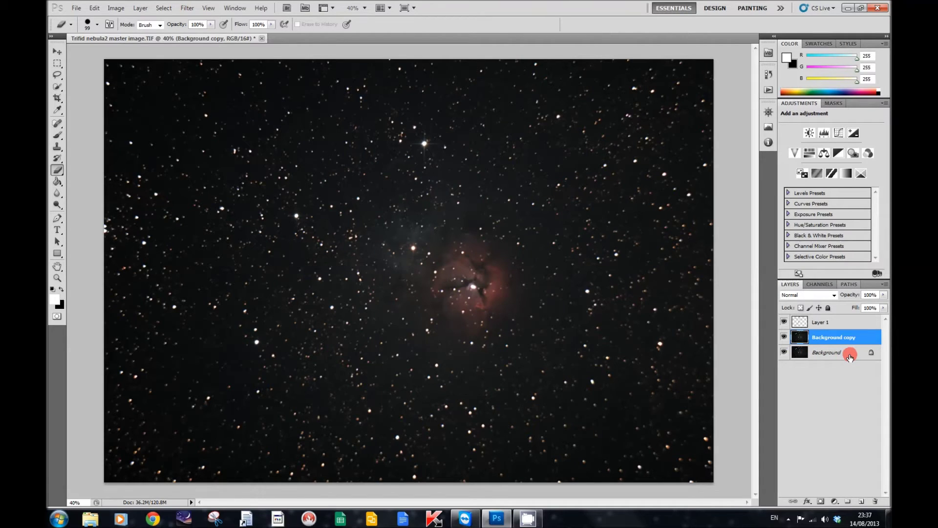
Select Layer 1 with the copied stars in the Layers panel.
click(817, 326)
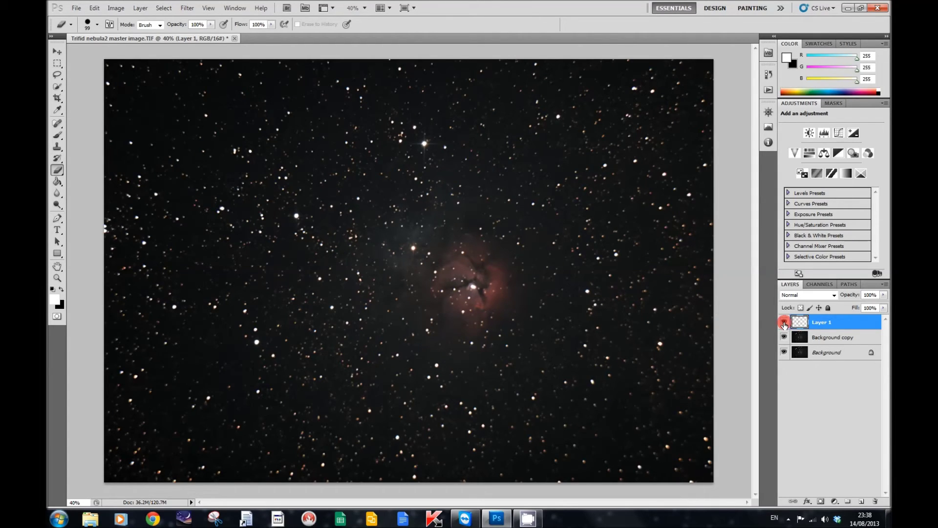
click(784, 324)
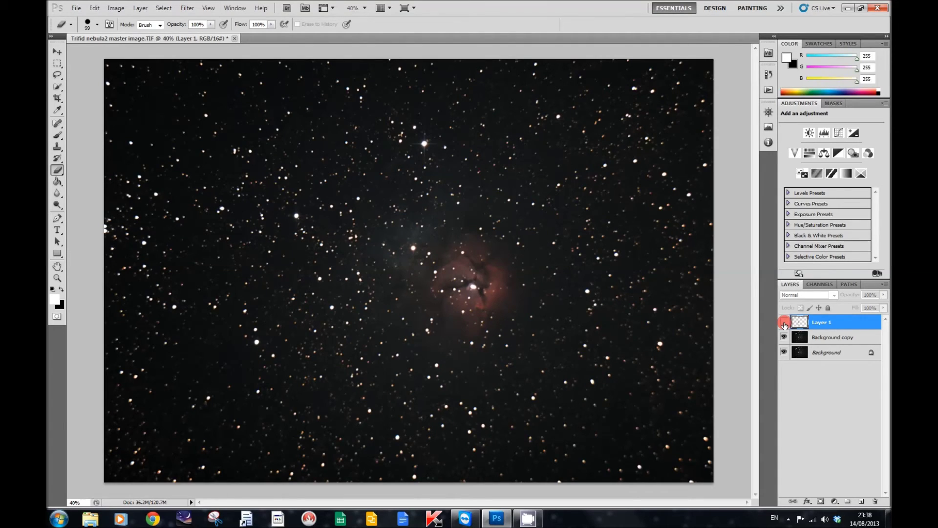
click(784, 324)
click(784, 324)
click(784, 324)
click(784, 323)
click(784, 324)
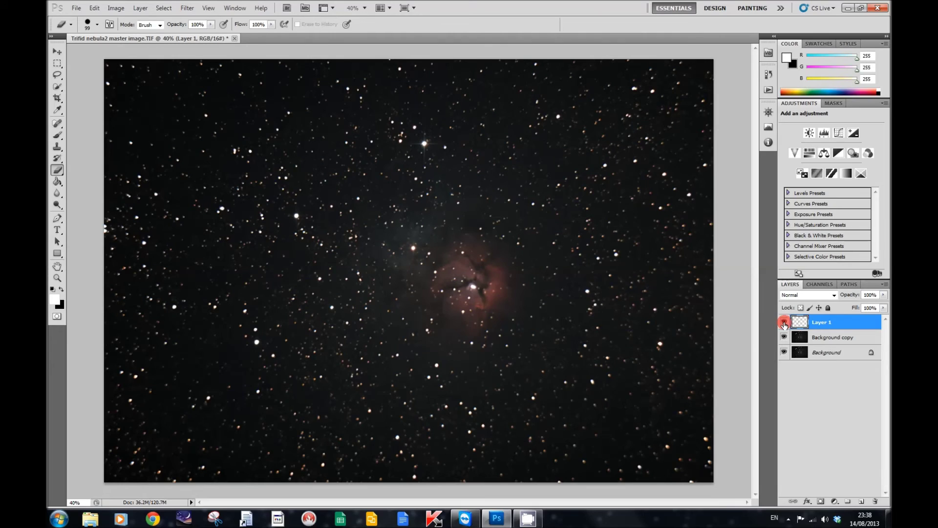